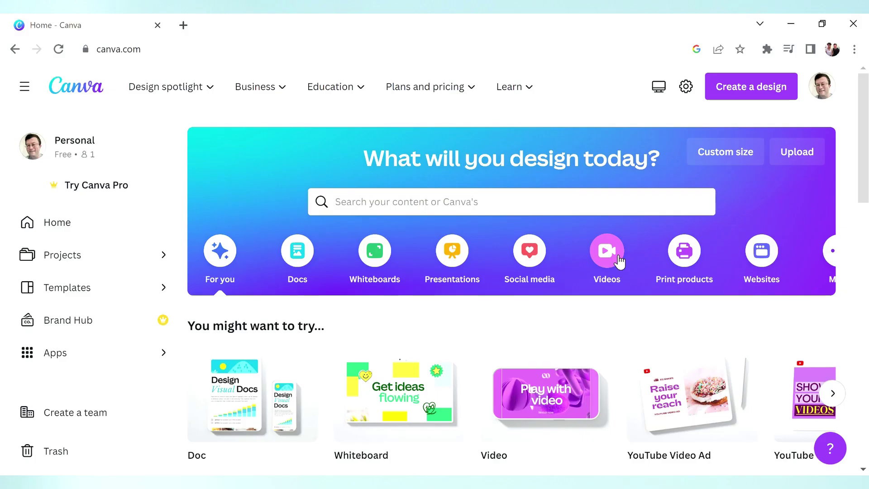
- Browse Canva's recent designs, open the travel day design, then close it
scroll(607, 254, "down", 4)
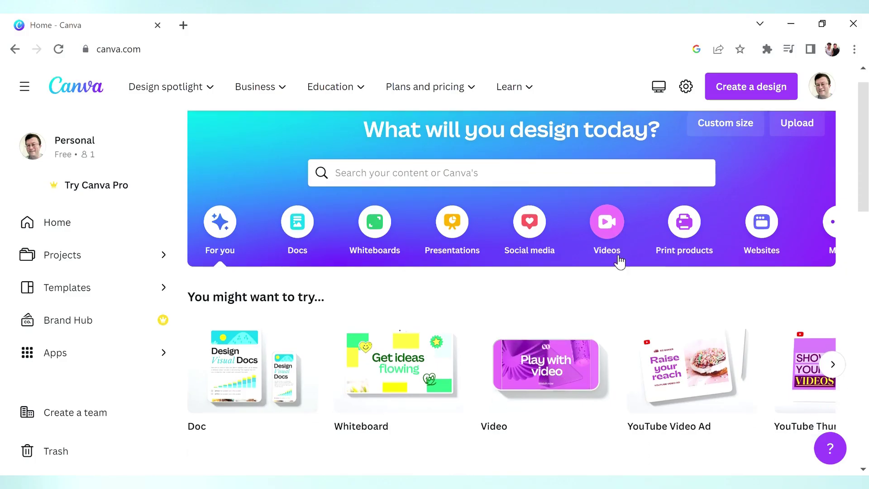
scroll(533, 256, "down", 3)
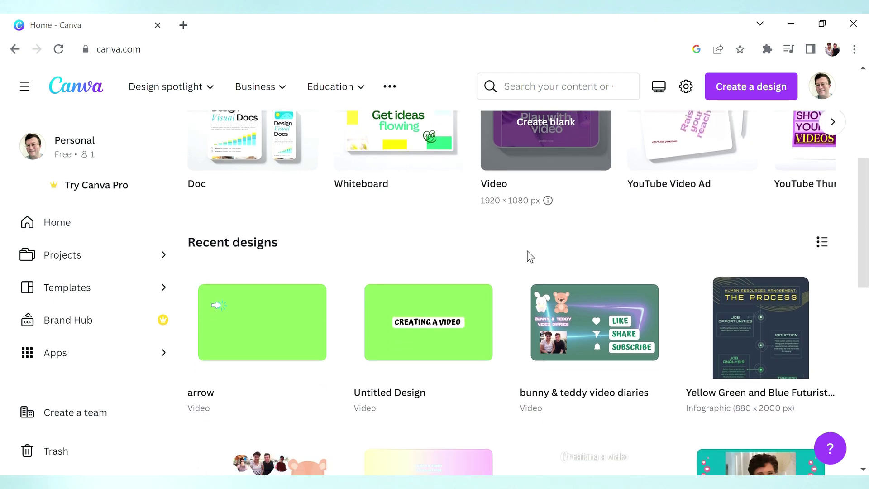
scroll(528, 252, "down", 2)
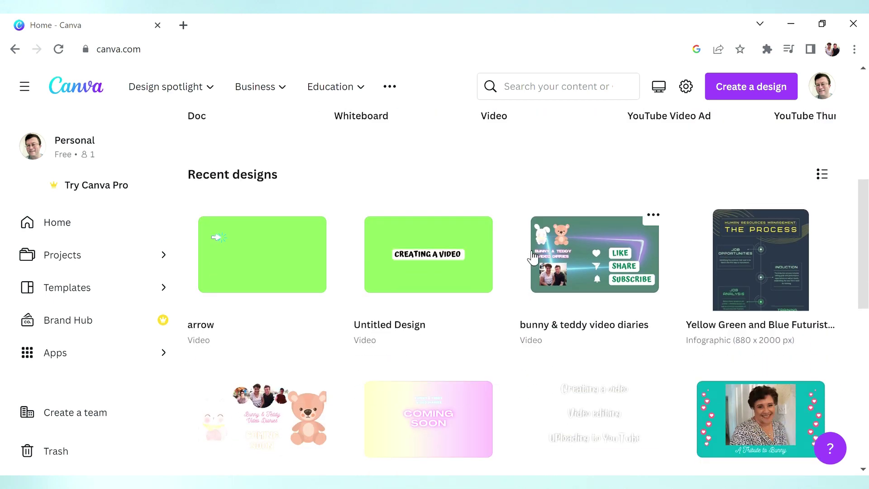
scroll(532, 256, "down", 5)
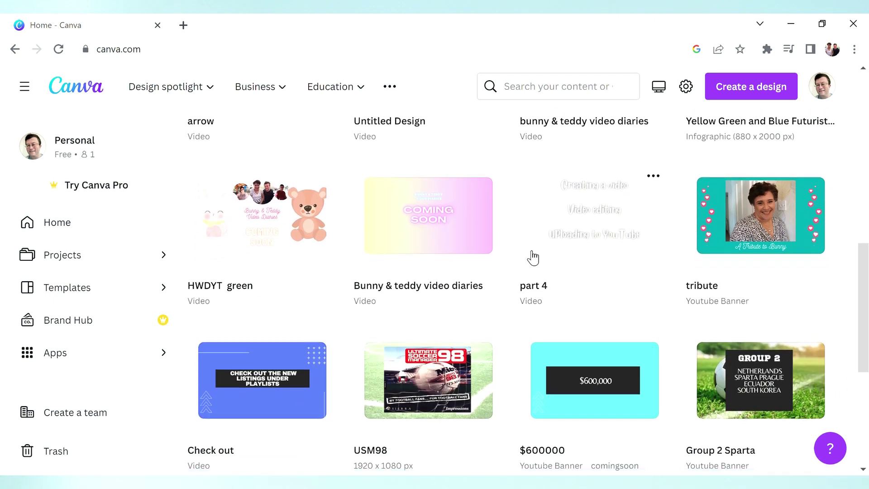
scroll(533, 256, "down", 2)
scroll(532, 256, "down", 2)
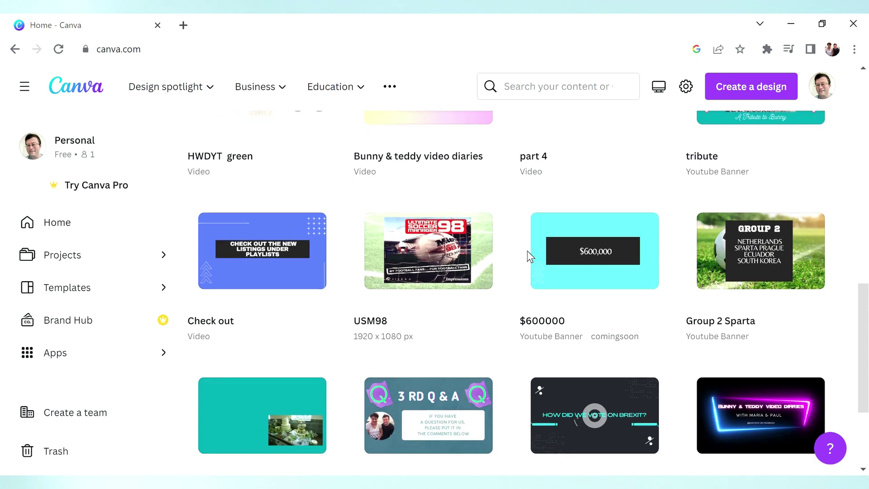
scroll(532, 257, "down", 3)
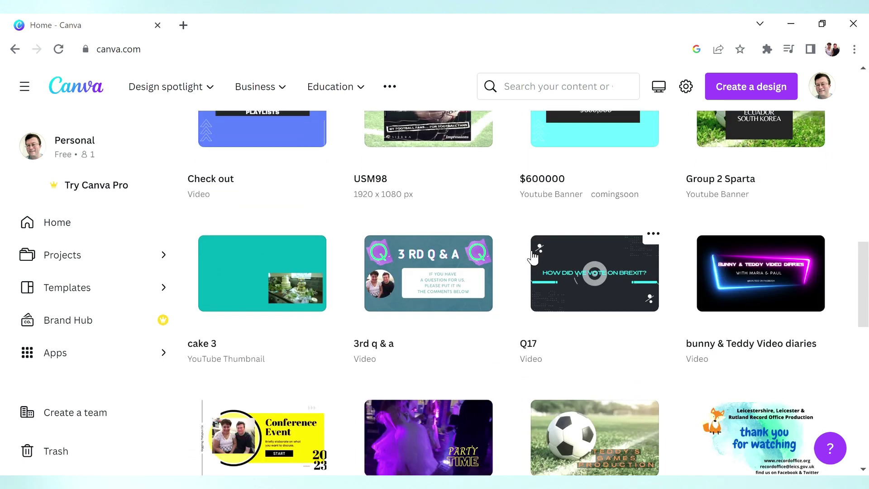
scroll(533, 257, "down", 4)
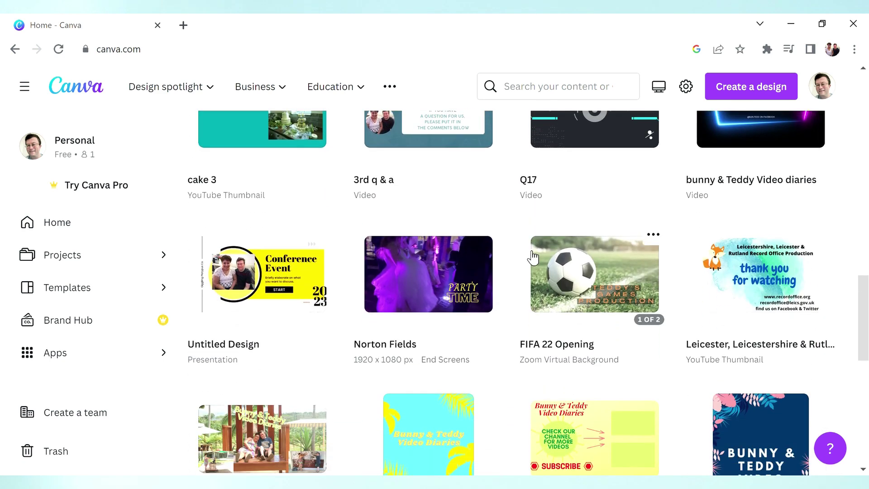
scroll(533, 257, "down", 1)
scroll(533, 257, "down", 5)
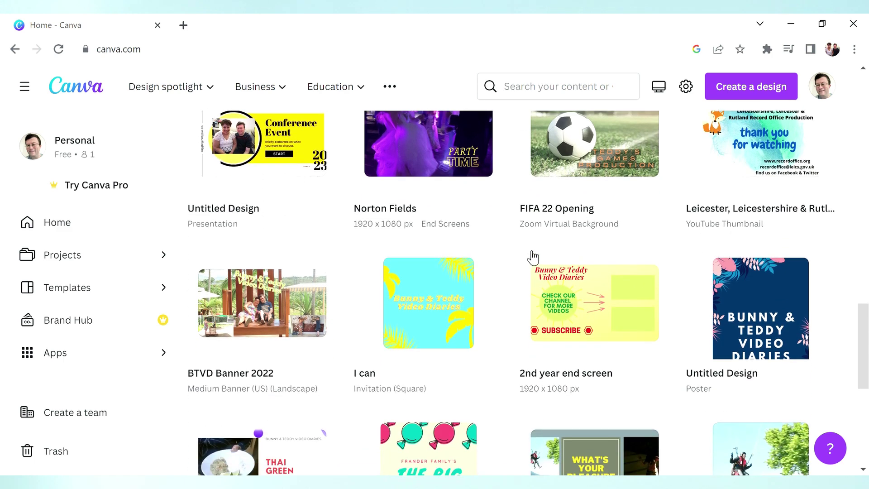
scroll(533, 257, "down", 1)
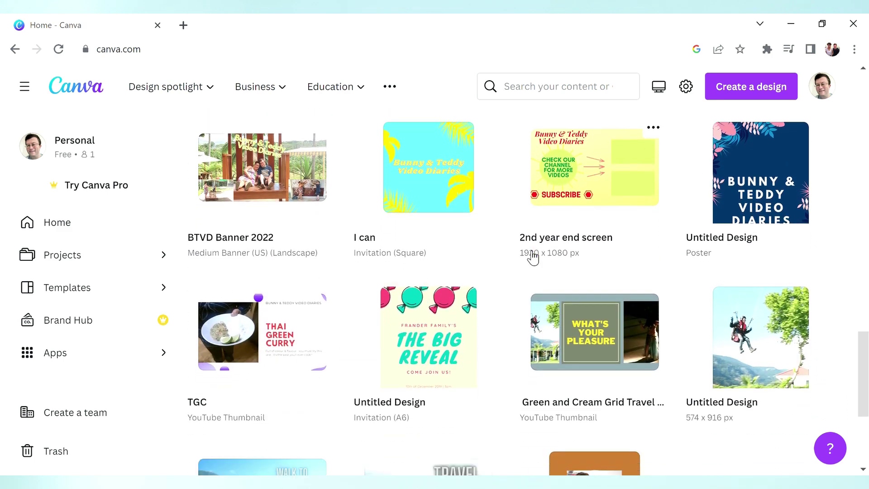
left_click(591, 330)
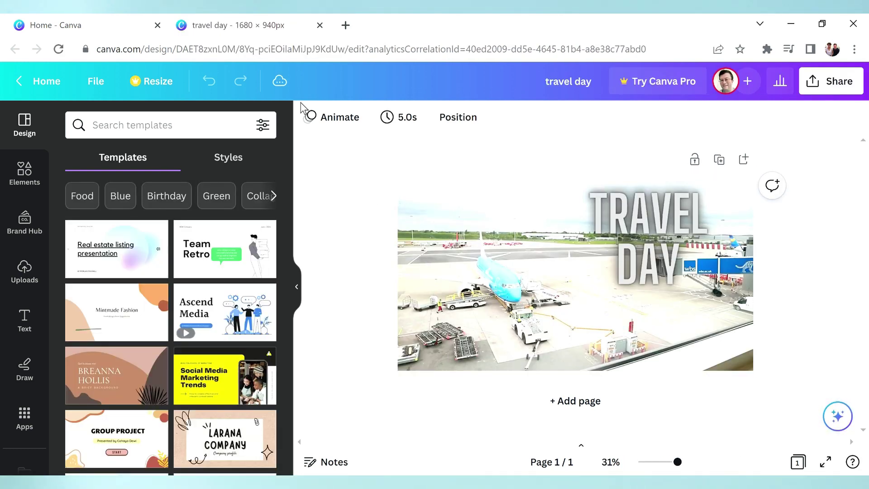
left_click(321, 25)
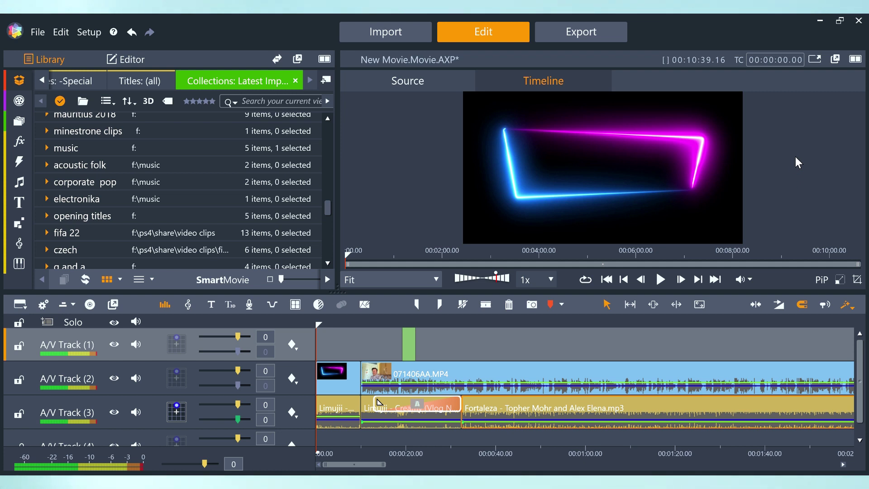
- Preview the movie until the neon title plays, pause near 00:00:04, and select the Track 3 music clip
left_click(661, 280)
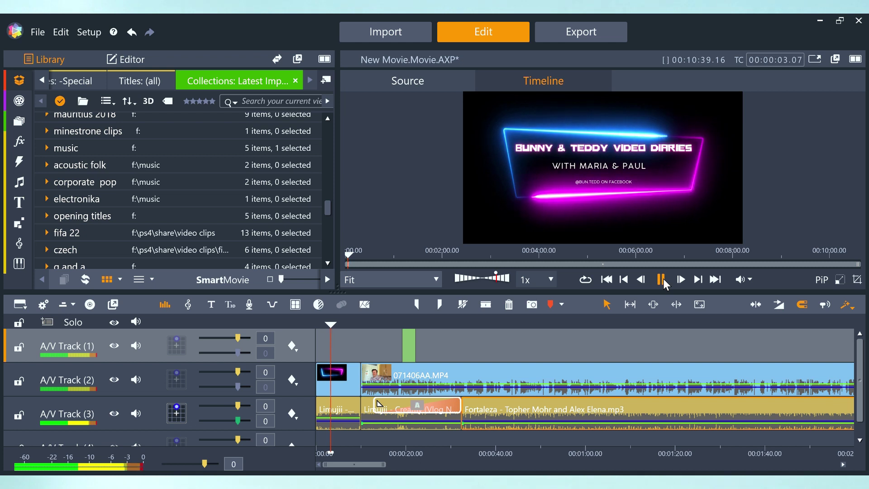
left_click(661, 280)
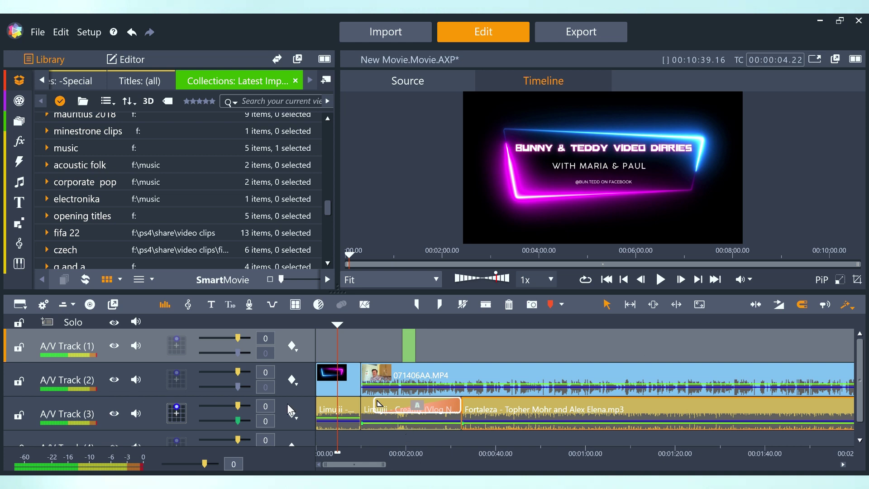
left_click(324, 409)
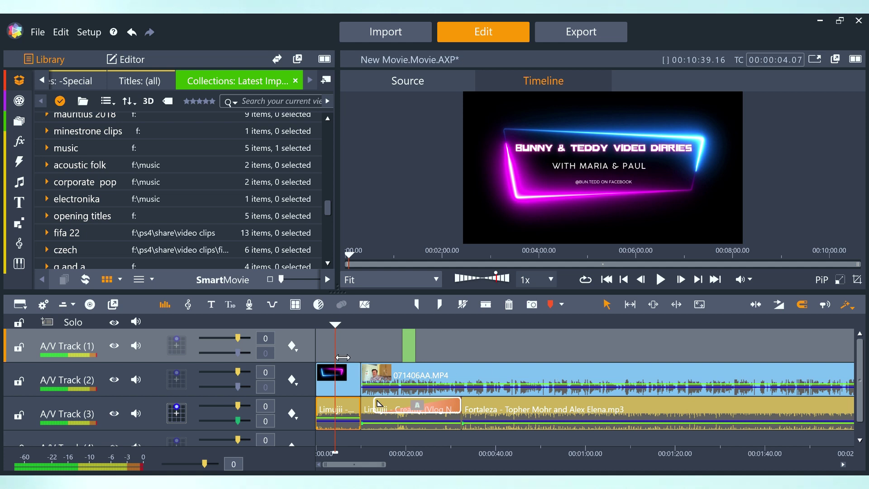
- Move the playhead to about six seconds, then jump to the green clip's start at 00:00:19.07
left_click_drag(337, 358, 376, 362)
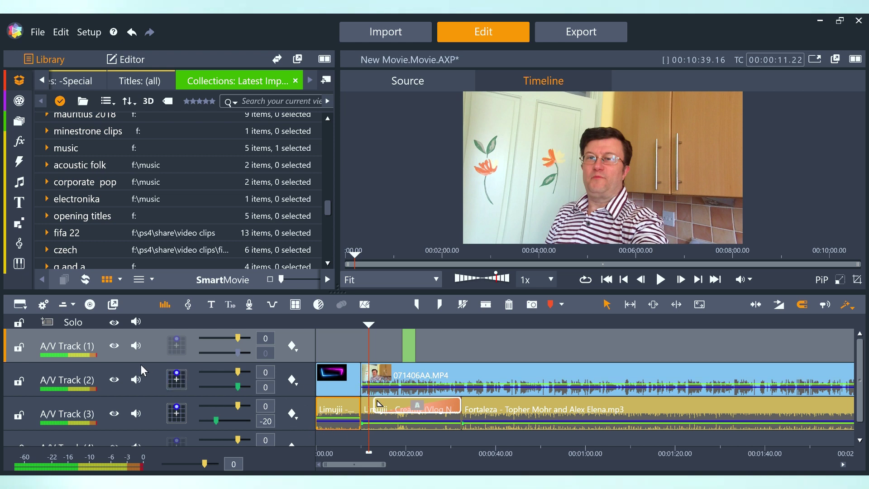
left_click(406, 352)
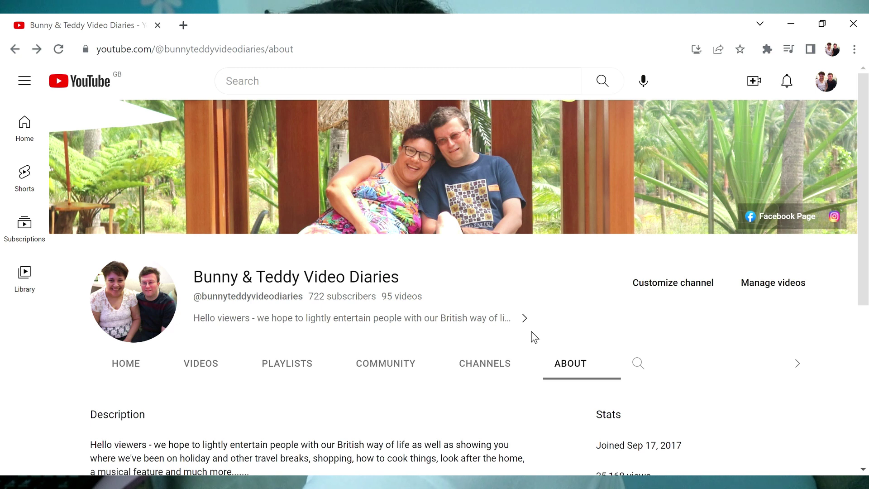
- Start a new YouTube video upload and choose the 061401AA video file
left_click(759, 86)
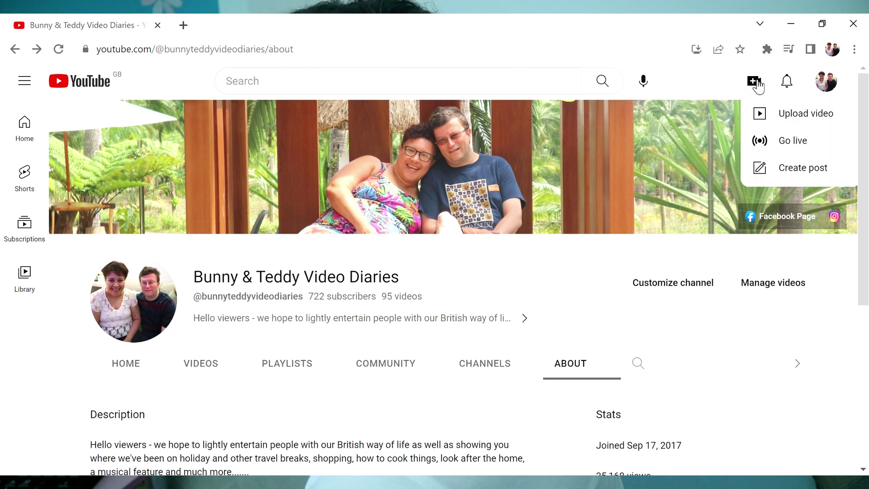
left_click(789, 119)
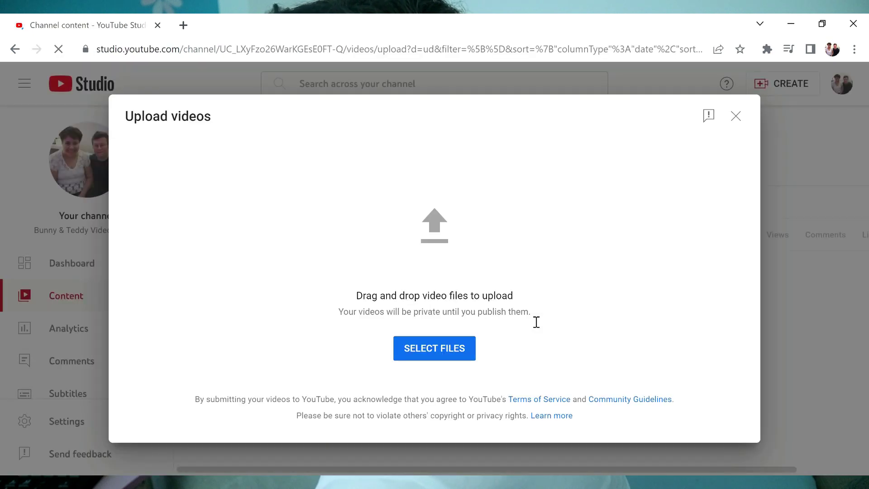
left_click(442, 357)
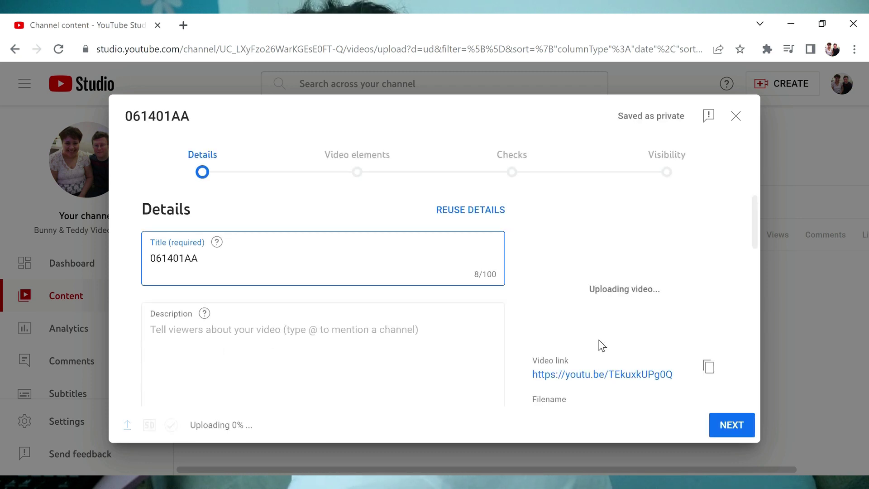
- Replace the title 061401AA with 'Dash Cam' and move to the description
triple_click(299, 260)
type("Dash Cam")
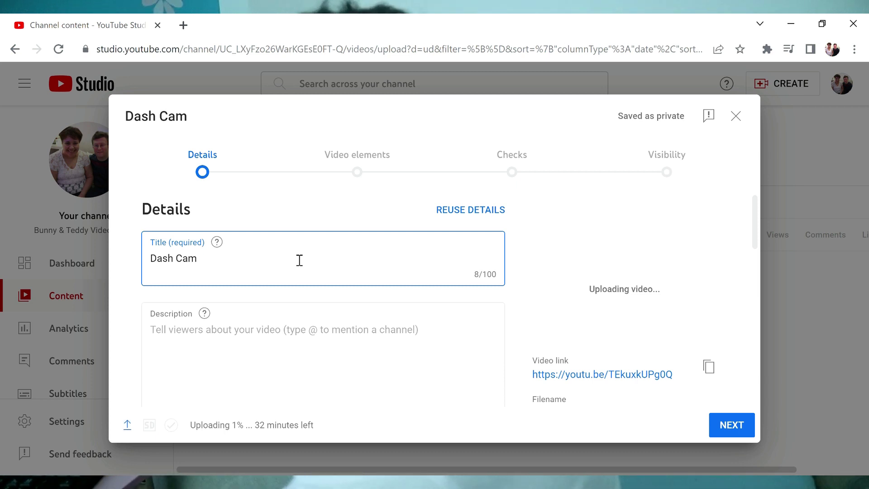
left_click(351, 376)
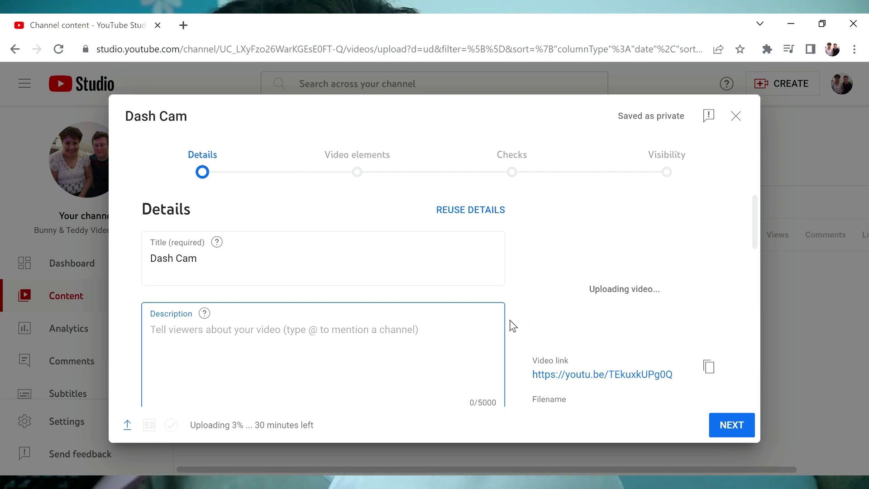
scroll(513, 326, "down", 3)
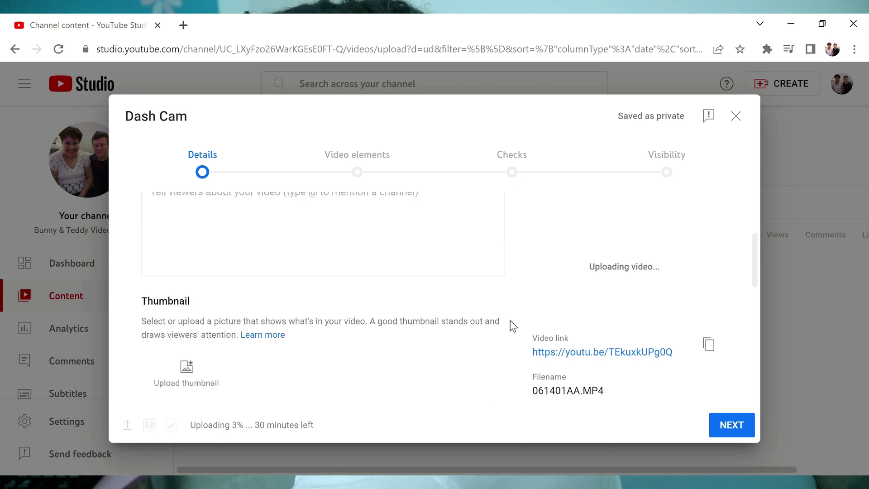
- Open the Playlists list and close it with DONE without choosing a playlist
scroll(452, 353, "down", 1)
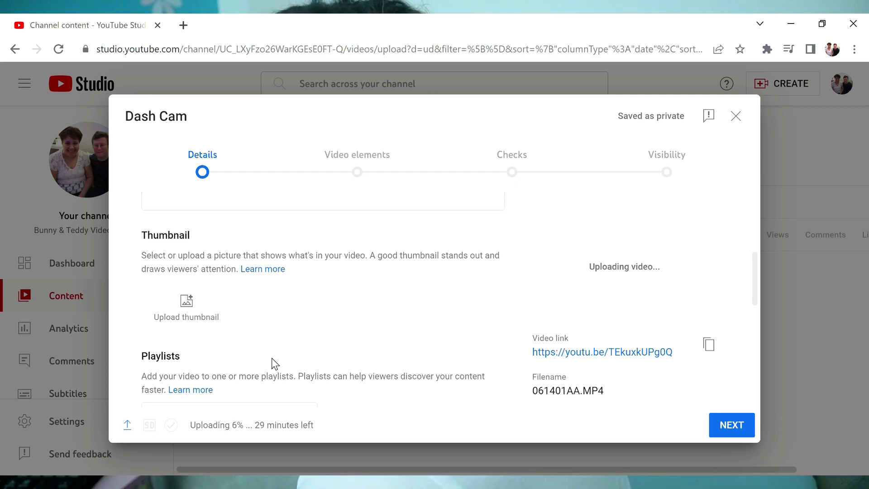
scroll(272, 362, "down", 3)
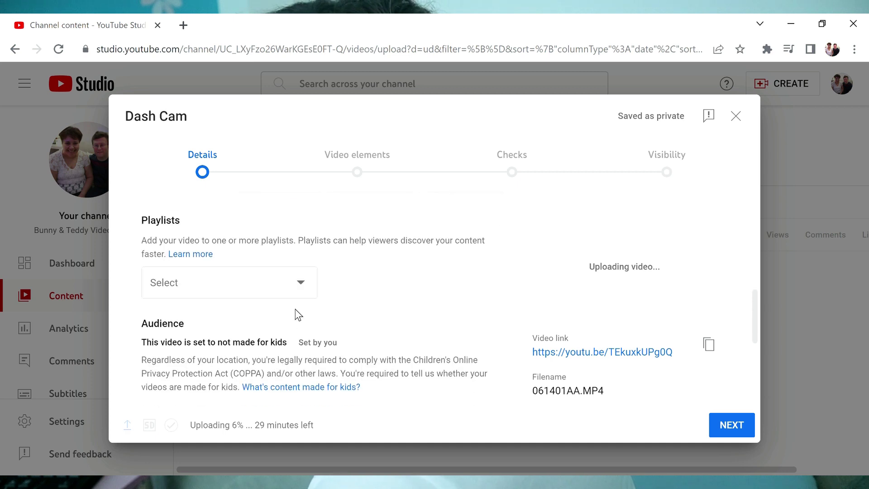
left_click(299, 294)
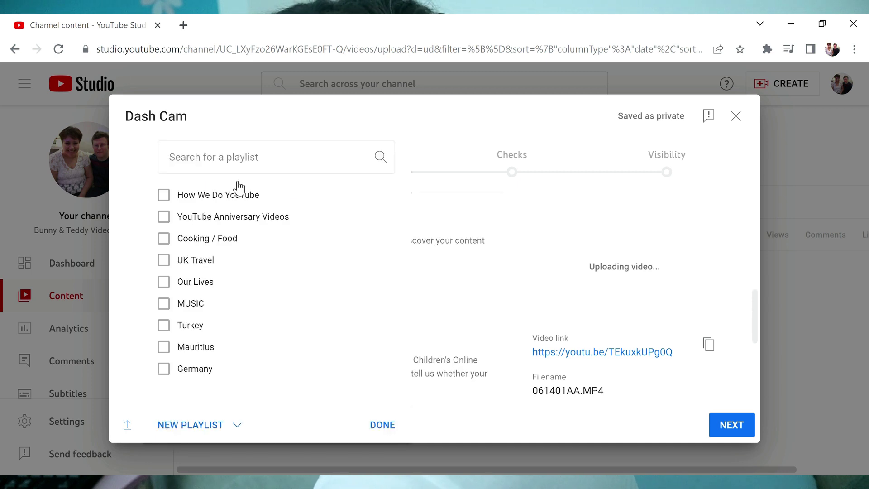
left_click(383, 424)
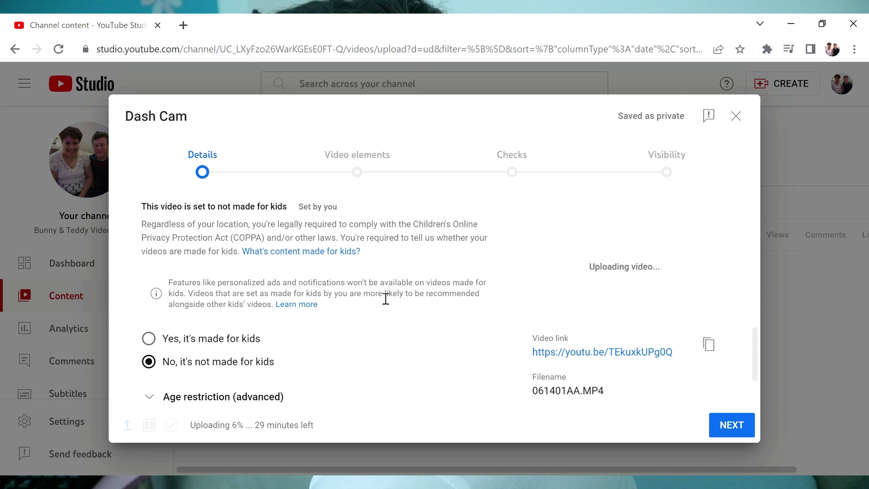
- Expand SHOW MORE and review paid promotion, automatic chapters and featured places settings
scroll(386, 299, "down", 2)
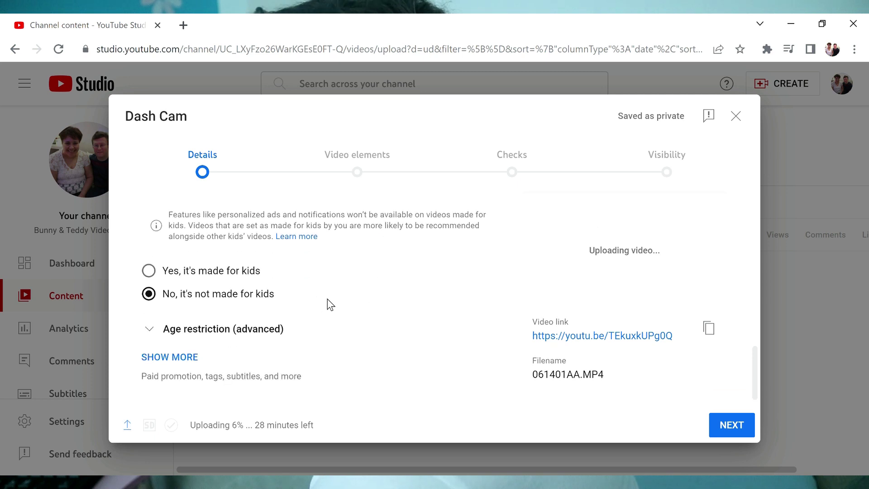
scroll(327, 298, "down", 1)
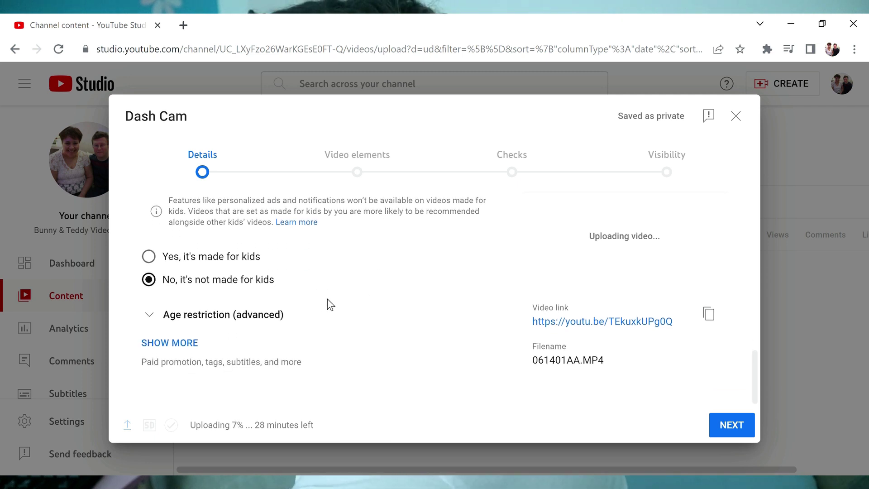
left_click(180, 344)
scroll(361, 315, "down", 3)
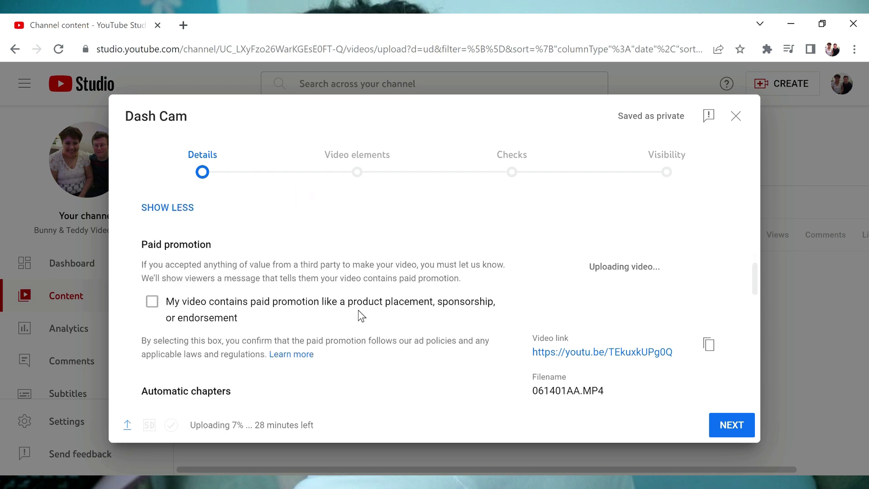
scroll(361, 315, "down", 2)
scroll(361, 315, "up", 2)
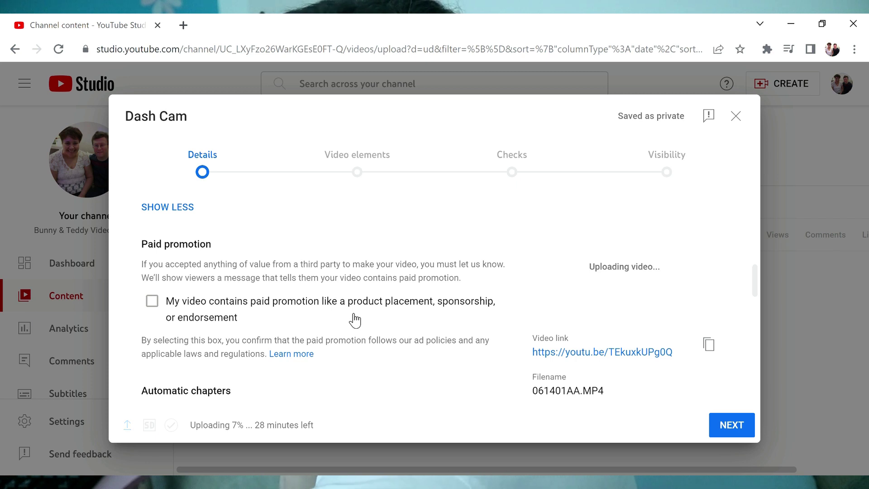
scroll(355, 320, "down", 4)
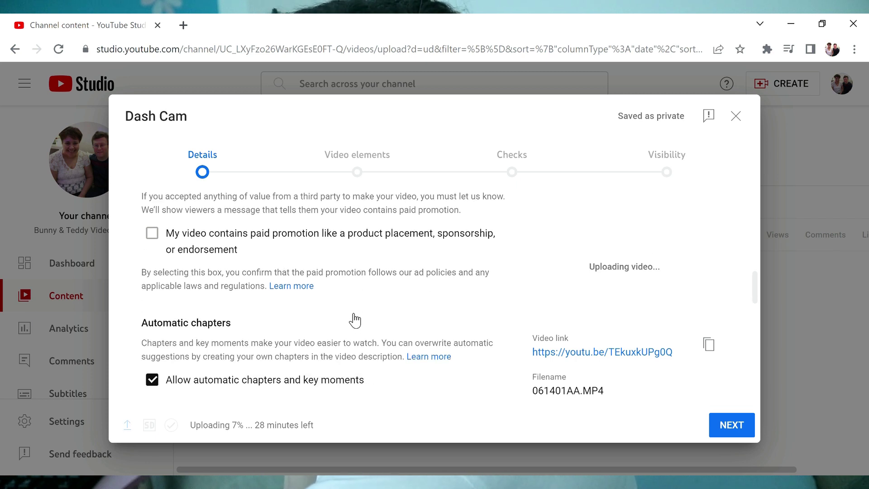
scroll(349, 313, "up", 2)
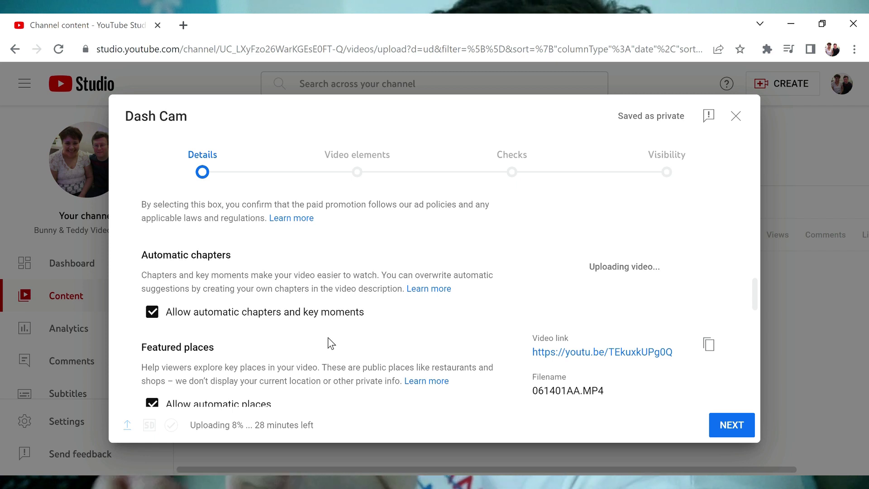
scroll(328, 338, "down", 2)
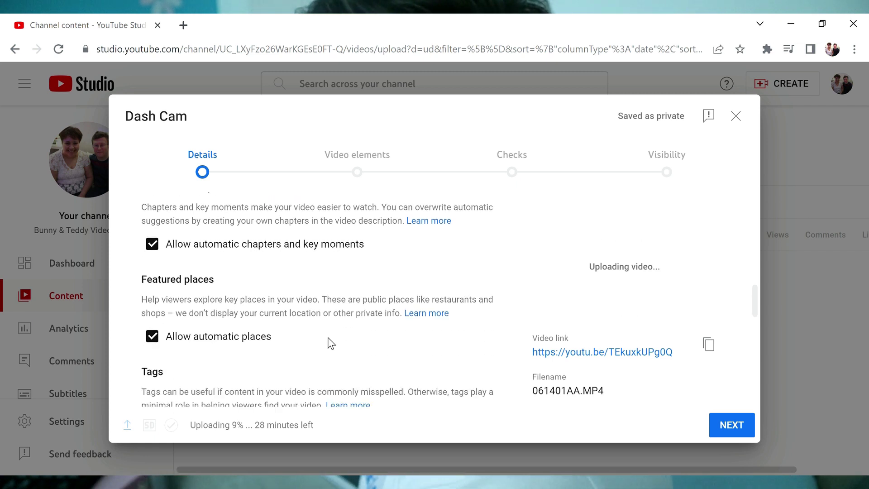
- Add the tag 'Dash Cam' to the video
scroll(328, 337, "down", 2)
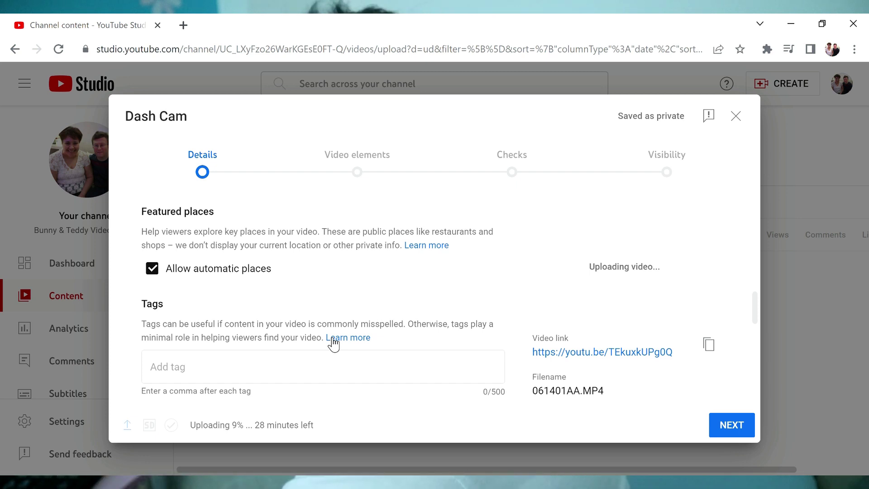
scroll(333, 343, "down", 2)
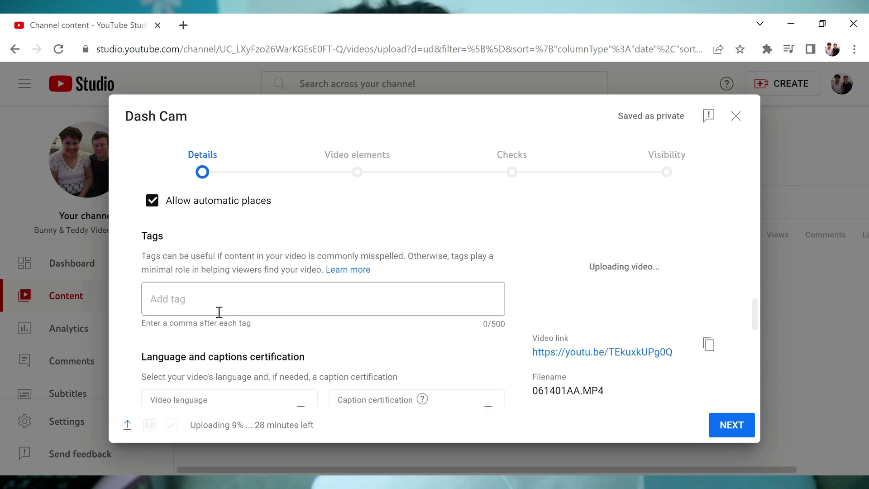
left_click(260, 303)
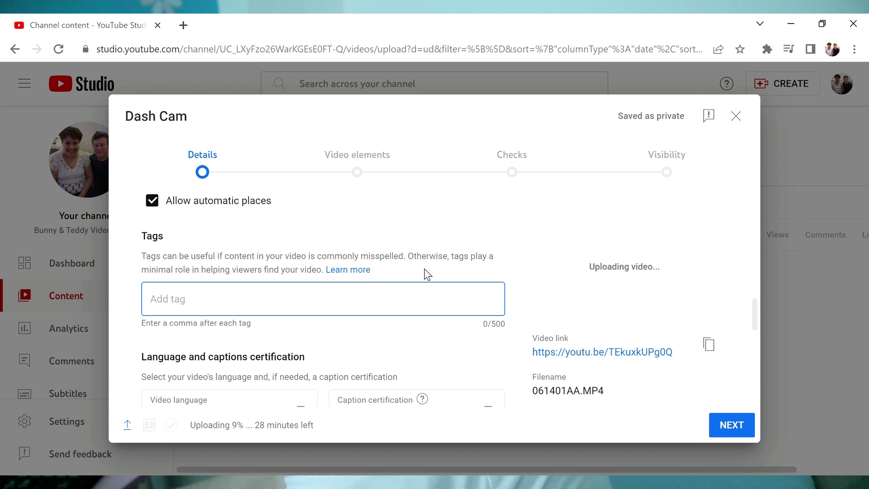
type("Dash Cam")
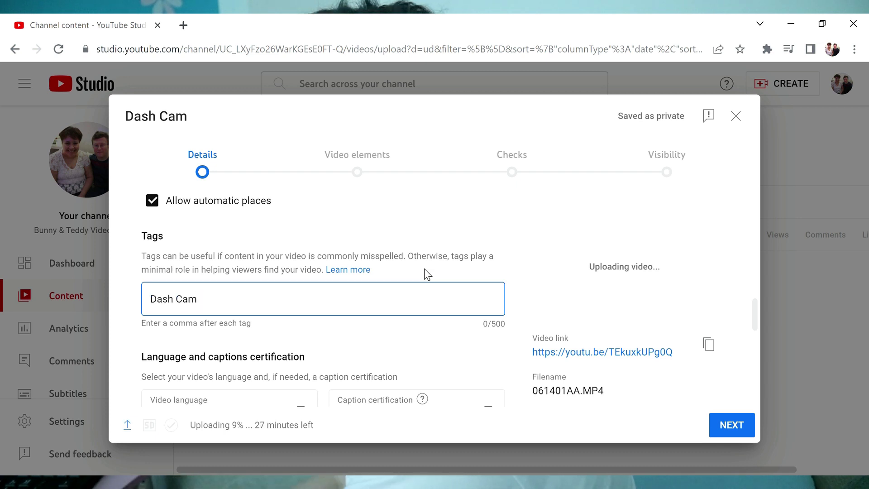
type(",")
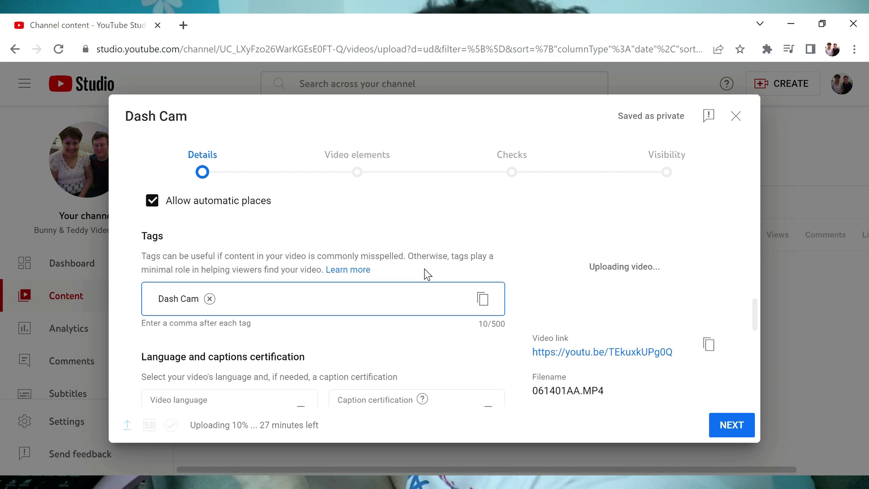
scroll(346, 364, "down", 3)
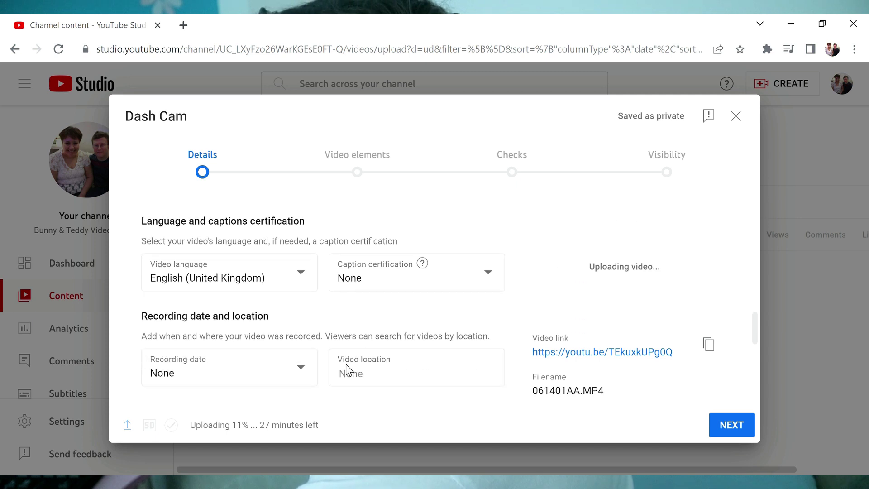
- Set the recording date to May 5, 2023
scroll(340, 375, "down", 2)
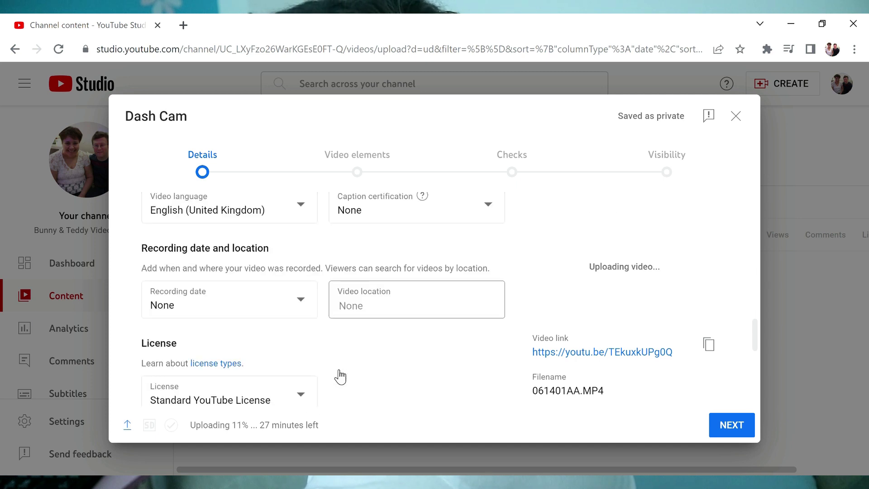
left_click(311, 310)
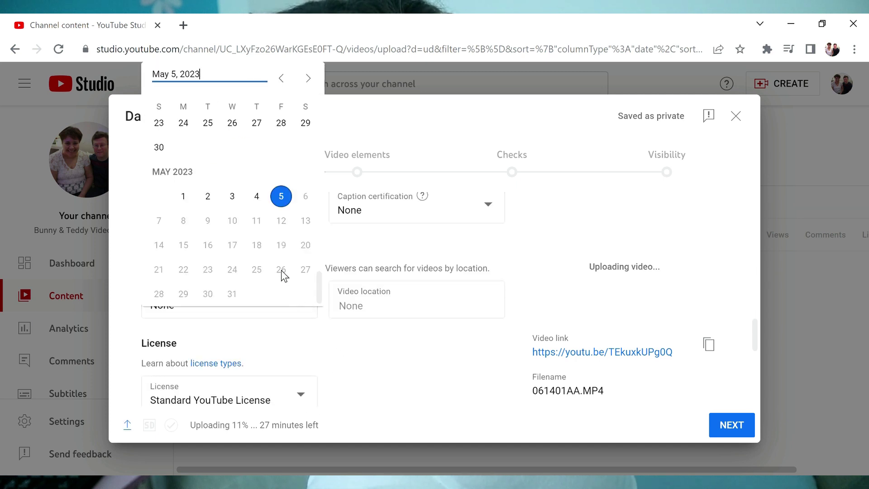
left_click(285, 196)
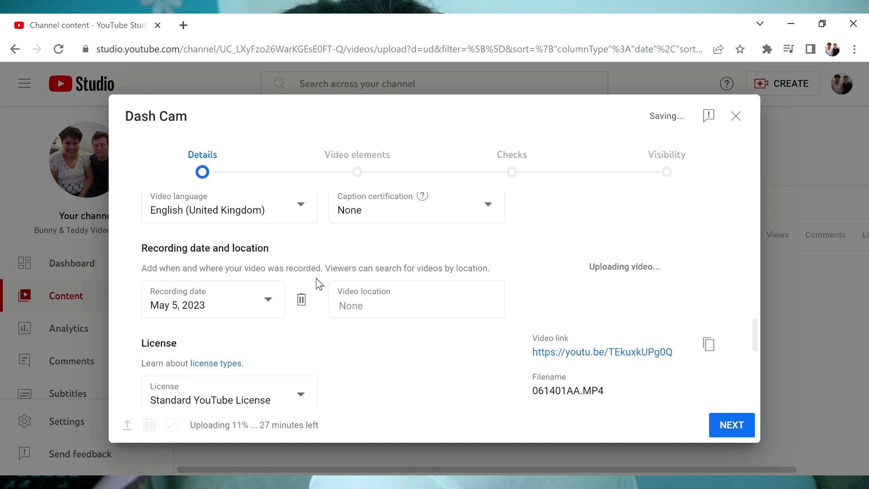
- Keep Travel & Events as the category and continue to Video elements
scroll(353, 355, "down", 3)
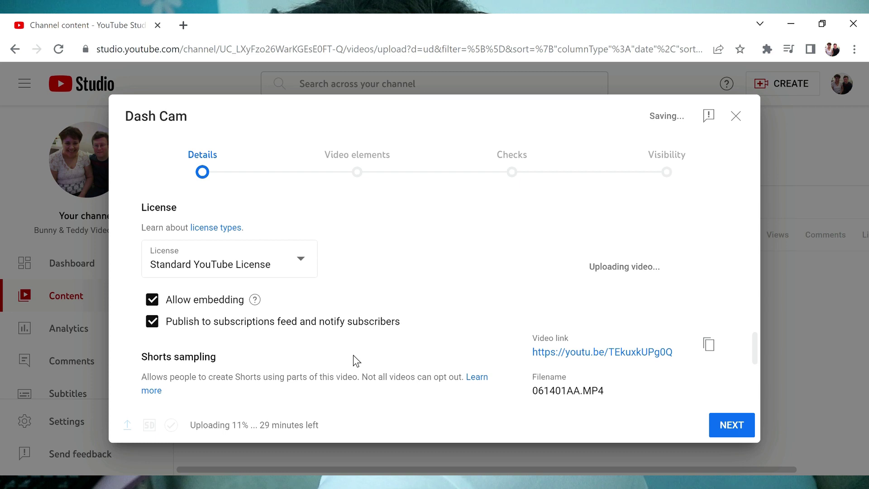
scroll(294, 291, "down", 5)
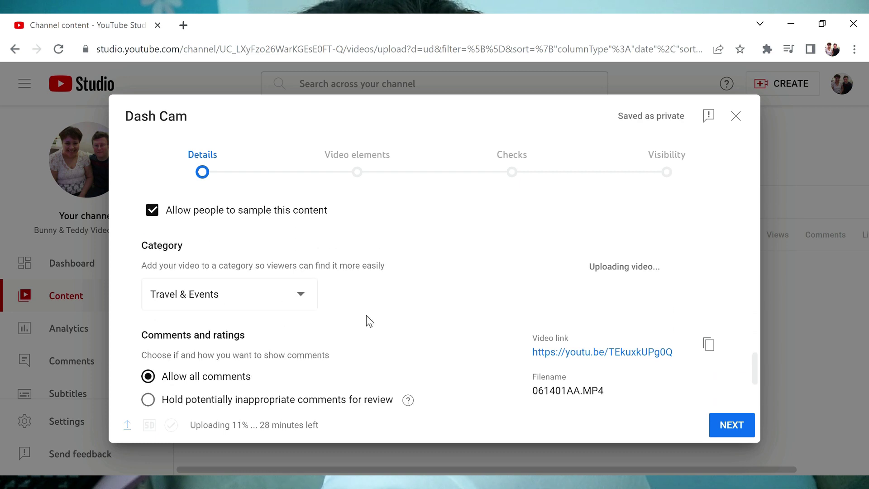
left_click(307, 305)
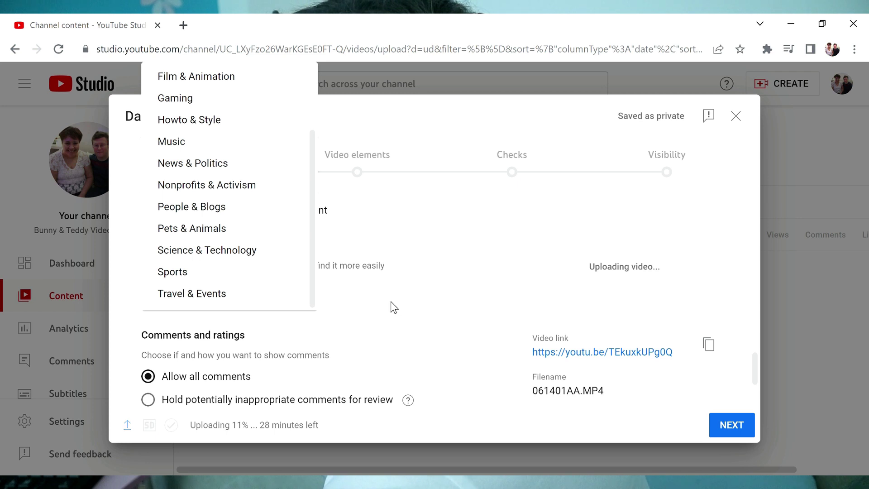
left_click(394, 308)
scroll(393, 307, "down", 3)
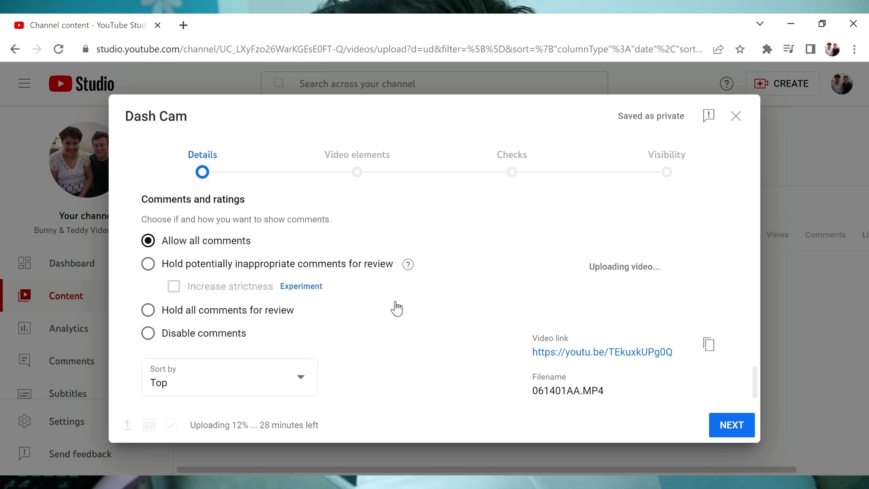
scroll(395, 308, "down", 1)
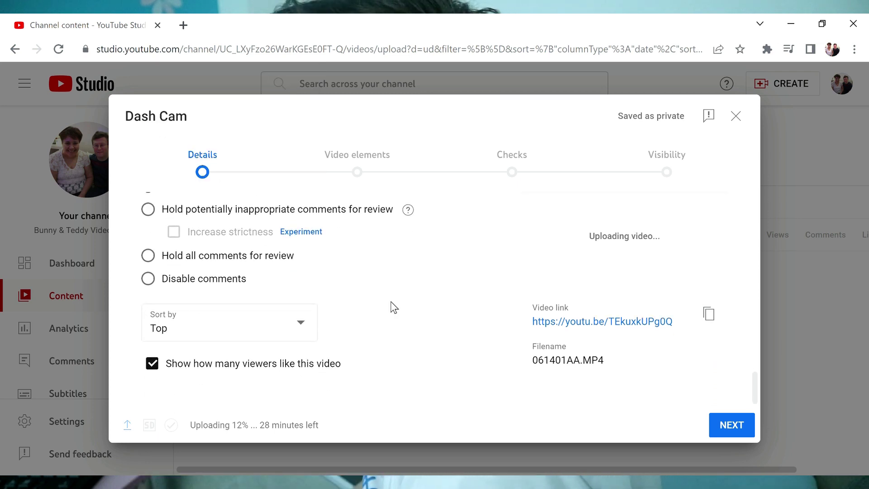
left_click(737, 430)
scroll(465, 402, "down", 1)
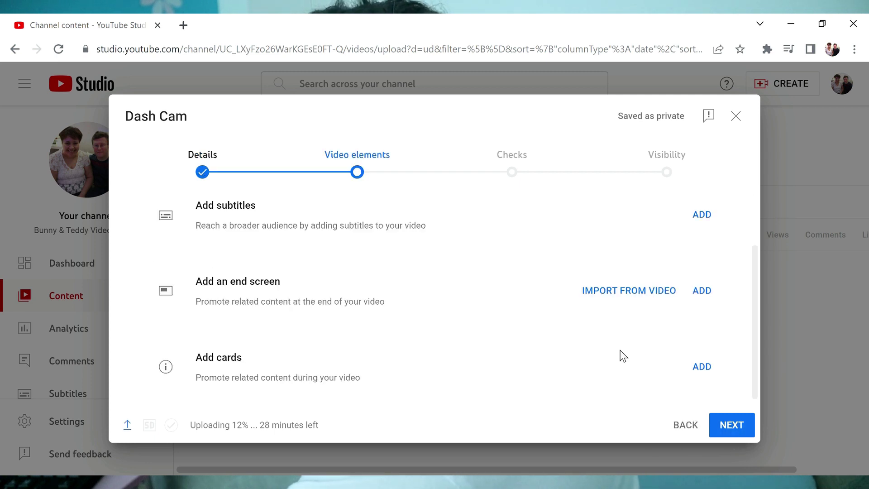
left_click(703, 292)
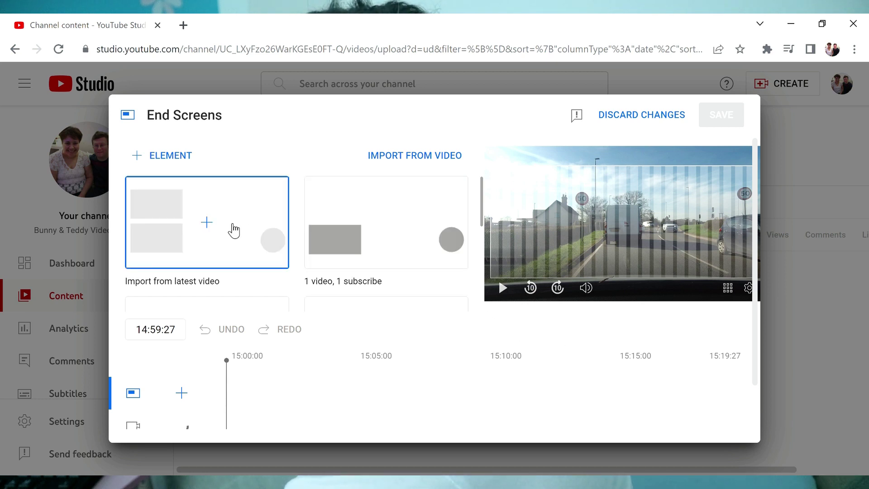
scroll(368, 238, "down", 2)
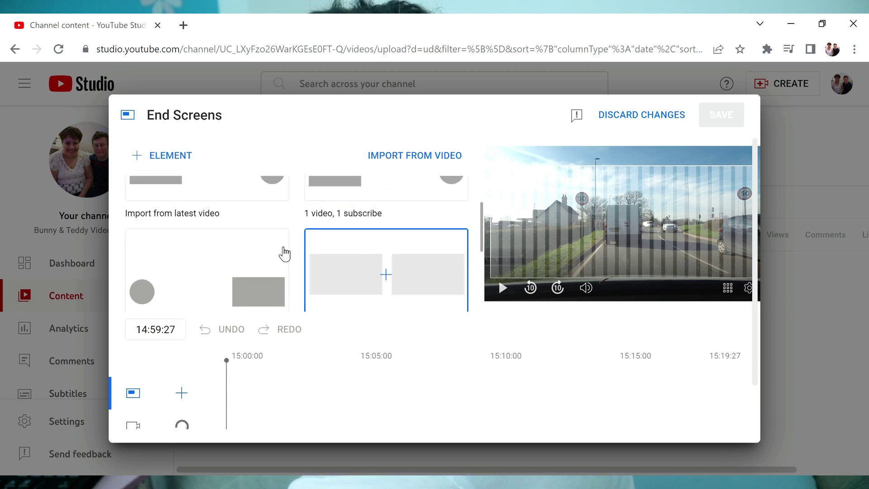
scroll(348, 266, "down", 3)
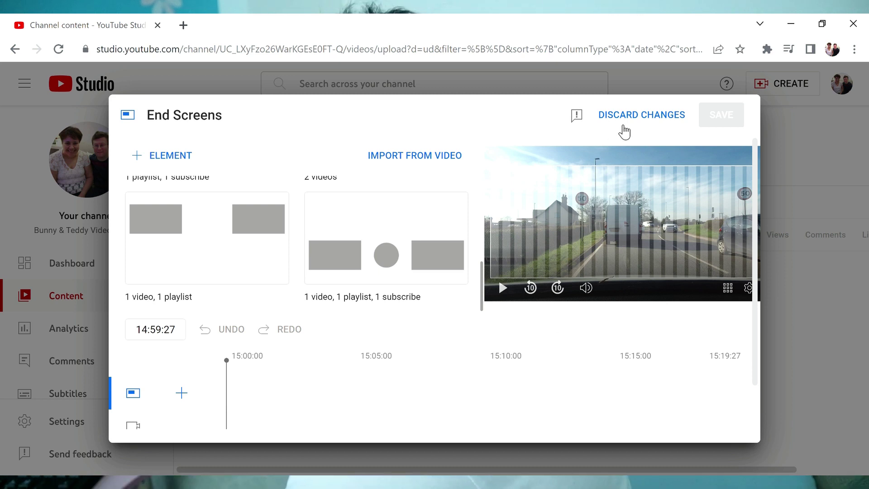
left_click(636, 118)
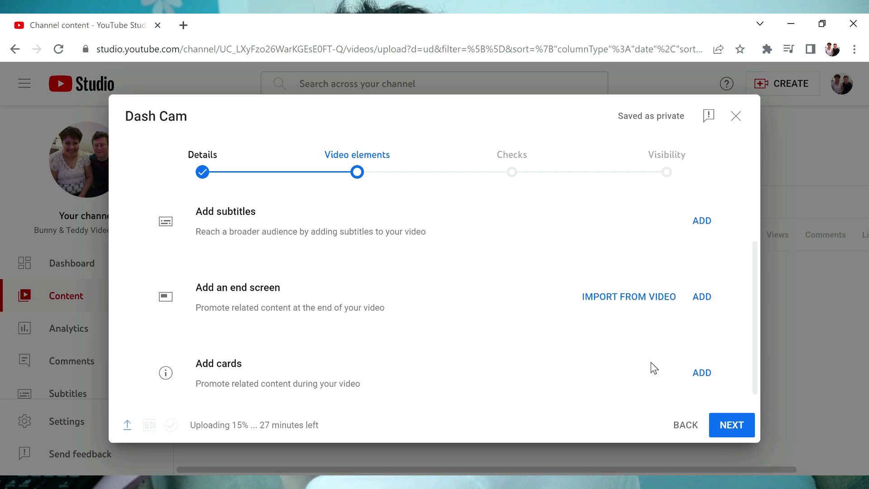
scroll(654, 367, "up", 2)
- Advance the Dash Cam upload from Video elements to the Checks step
scroll(654, 367, "down", 2)
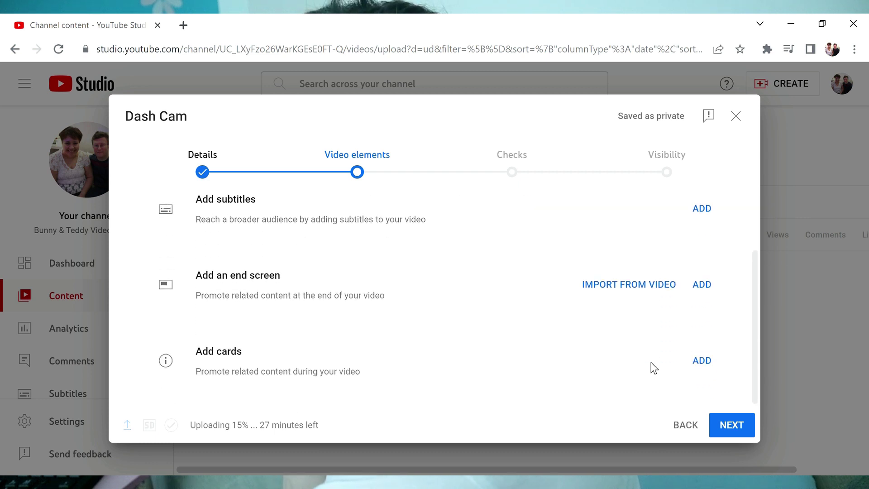
left_click(728, 423)
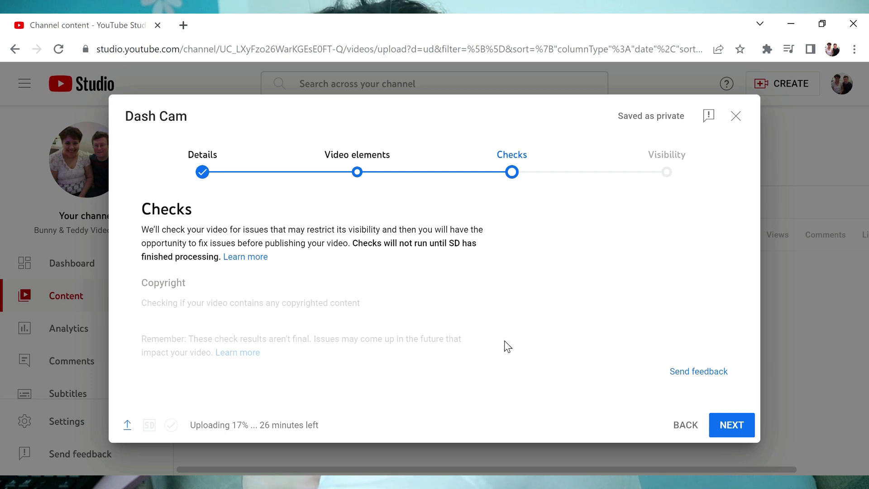
- Go to the Visibility step and set the video to Public
left_click(722, 435)
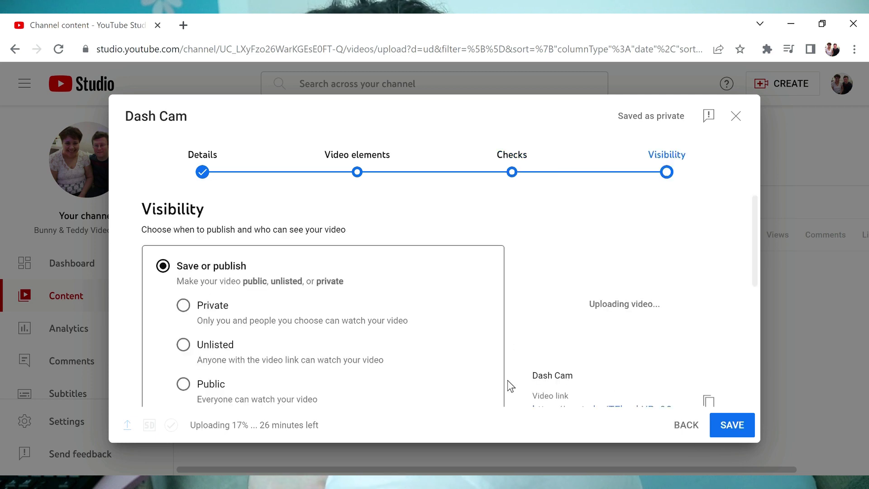
left_click(183, 384)
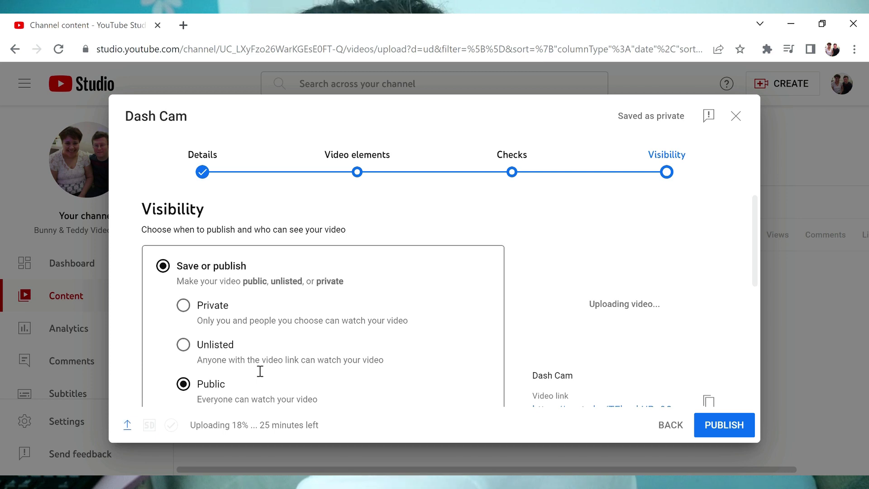
scroll(304, 370, "down", 2)
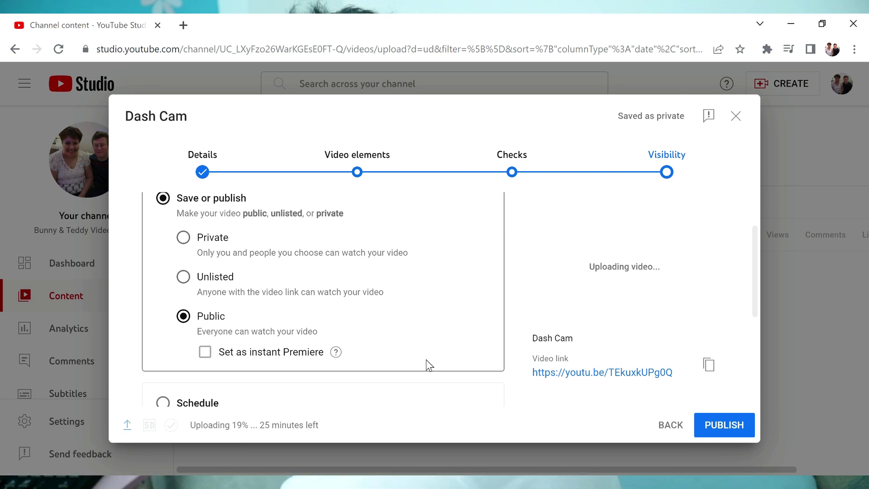
scroll(426, 360, "down", 1)
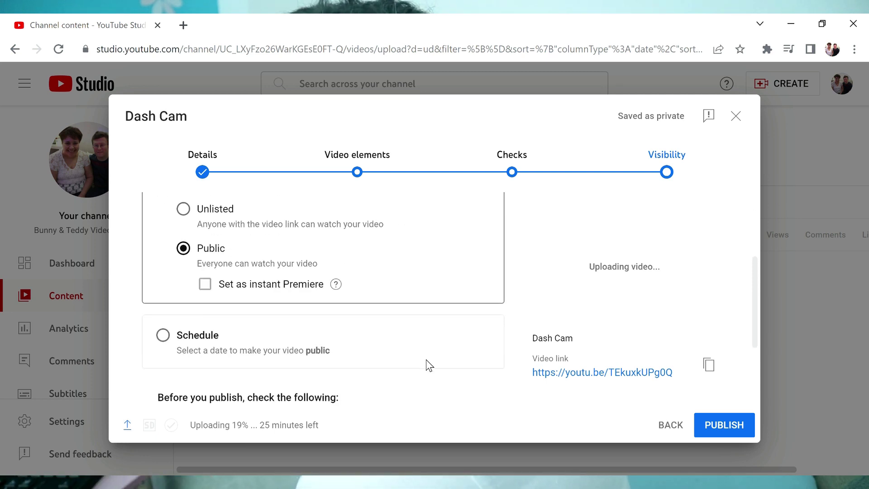
- Schedule publishing for May 6, 2023 at 12:00 AM, then close the upload window
left_click(171, 347)
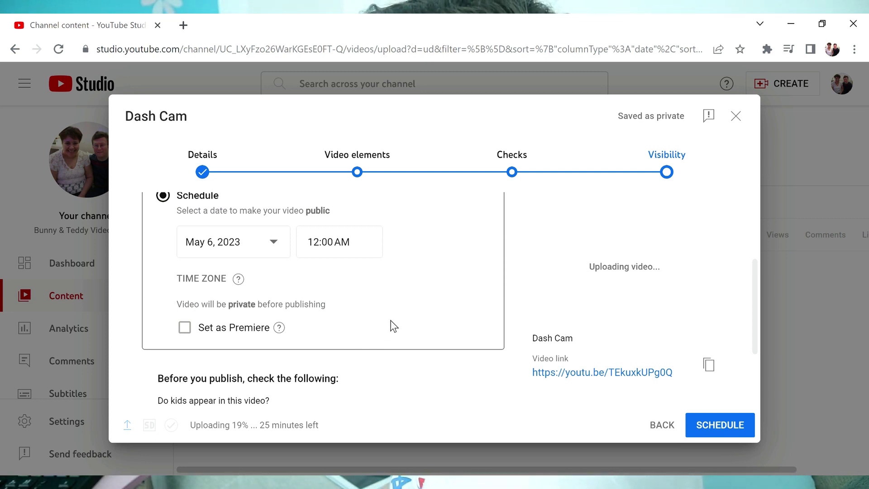
scroll(394, 326, "down", 2)
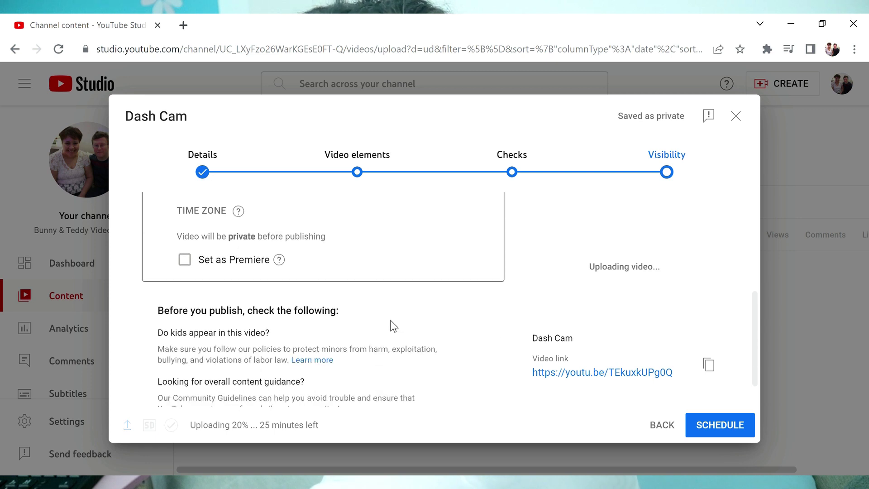
scroll(394, 325, "up", 2)
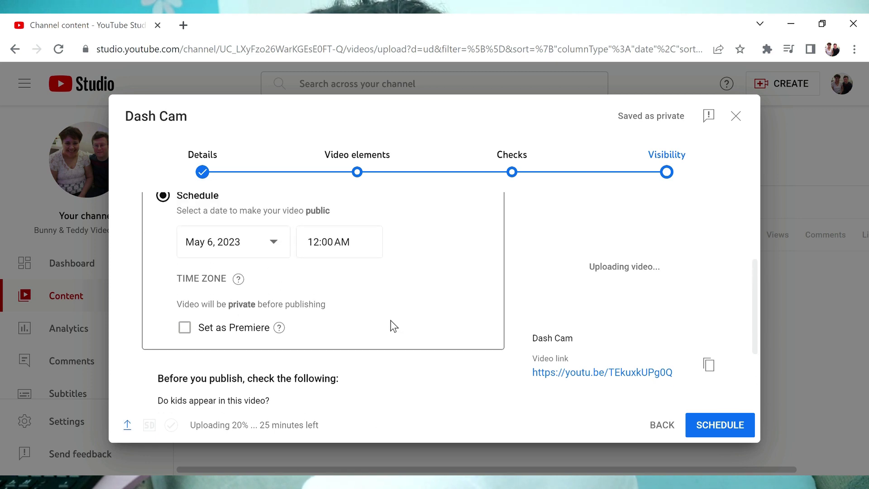
scroll(394, 326, "down", 2)
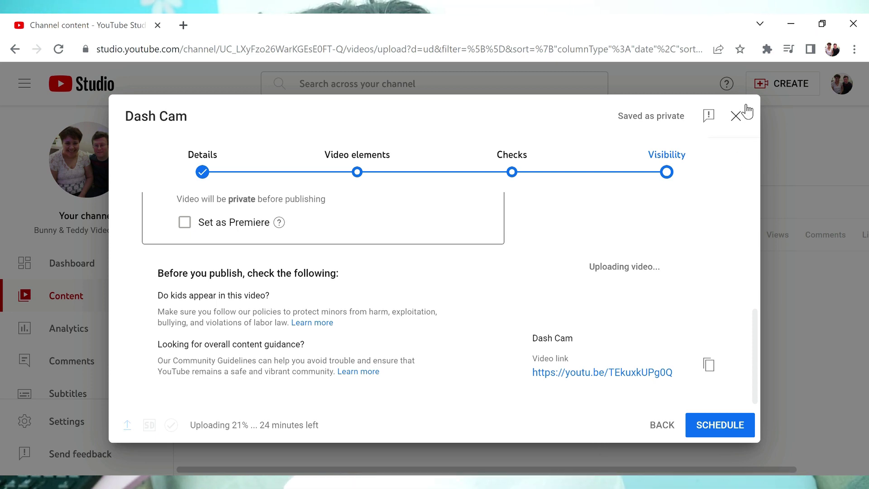
left_click(736, 117)
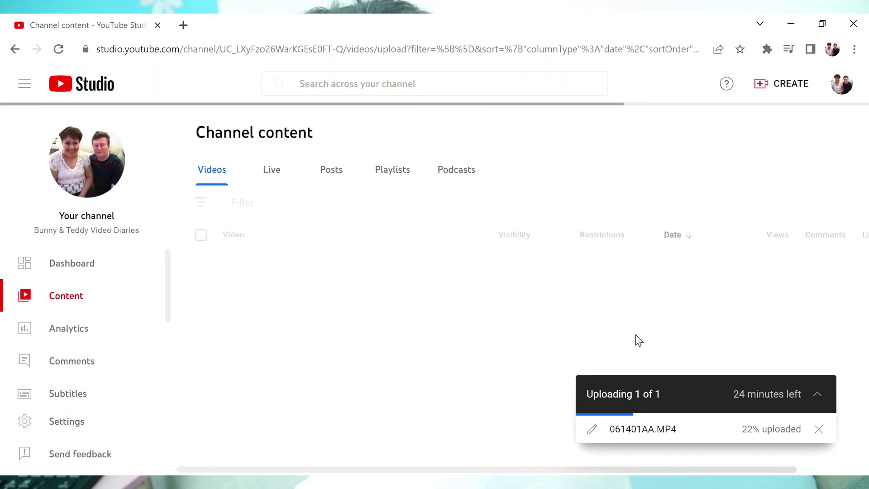
- Stop the in-progress 061401AA.MP4 'Dash Cam' upload and confirm the cancellation
left_click(820, 430)
left_click(534, 308)
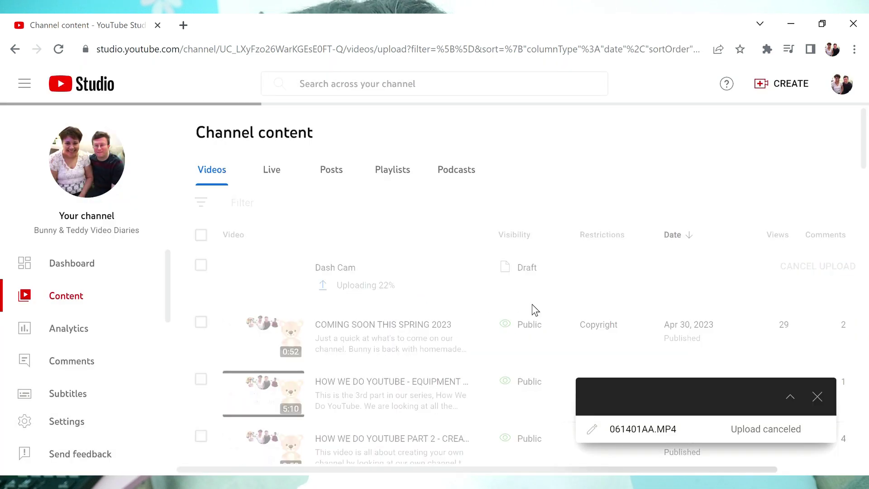